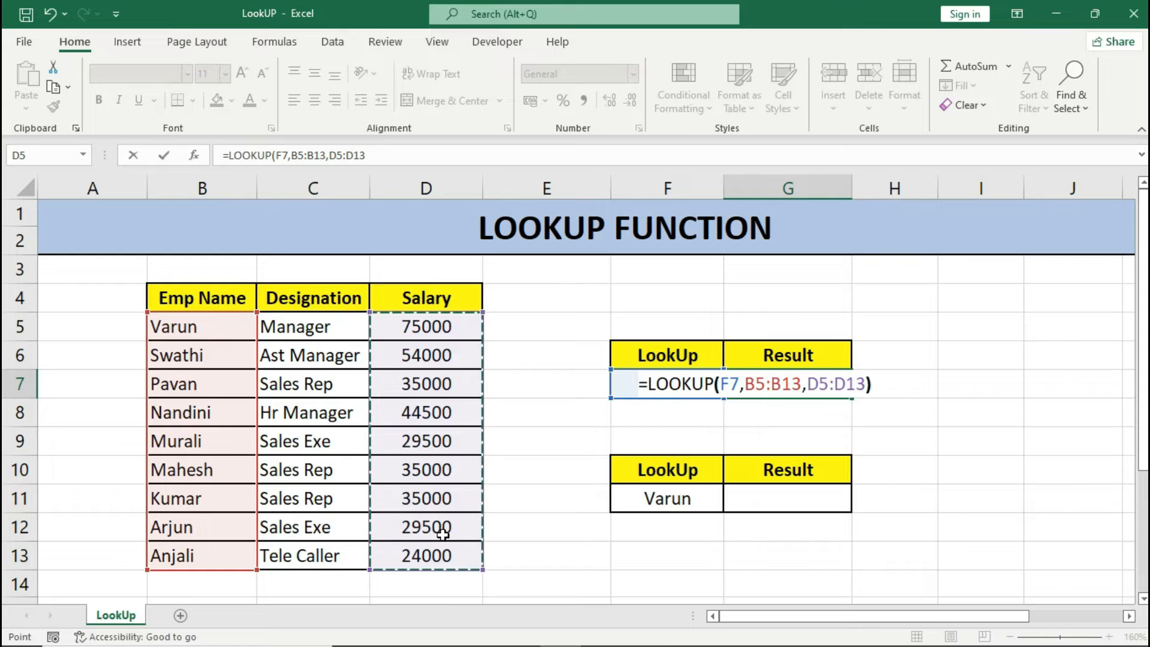
Complete the formula =LOOKUP(F7,B5:B13,D5:D13) in G7 and compare its result with the employee table.
key(Return)
key(Up)
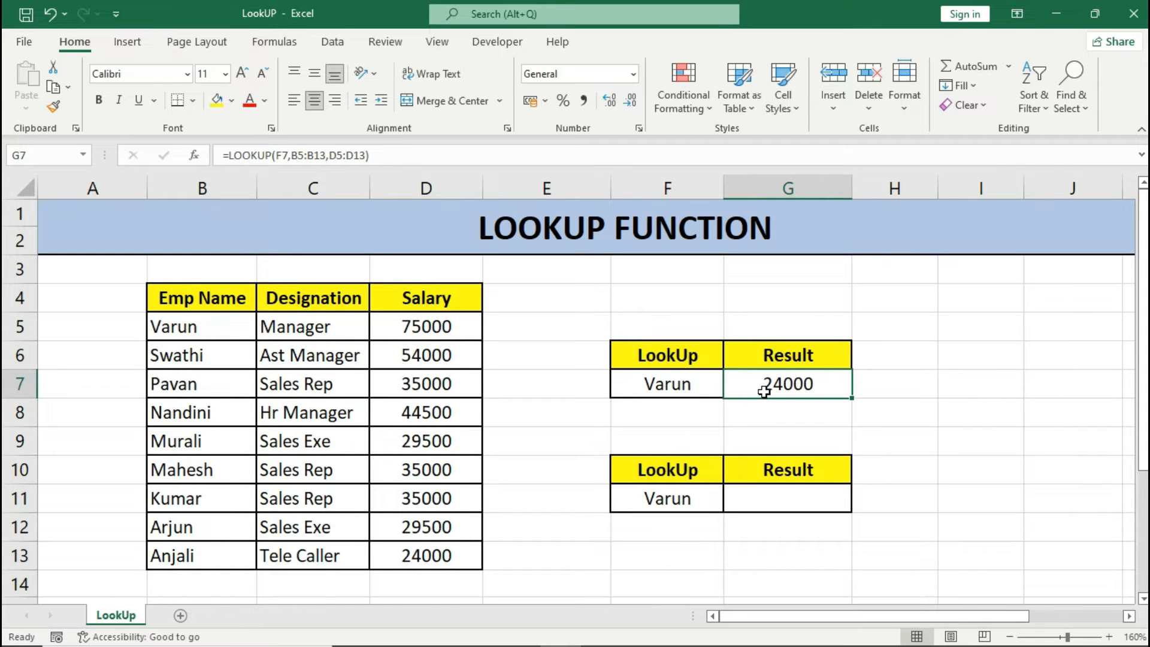
click(689, 386)
drag(211, 339, 403, 329)
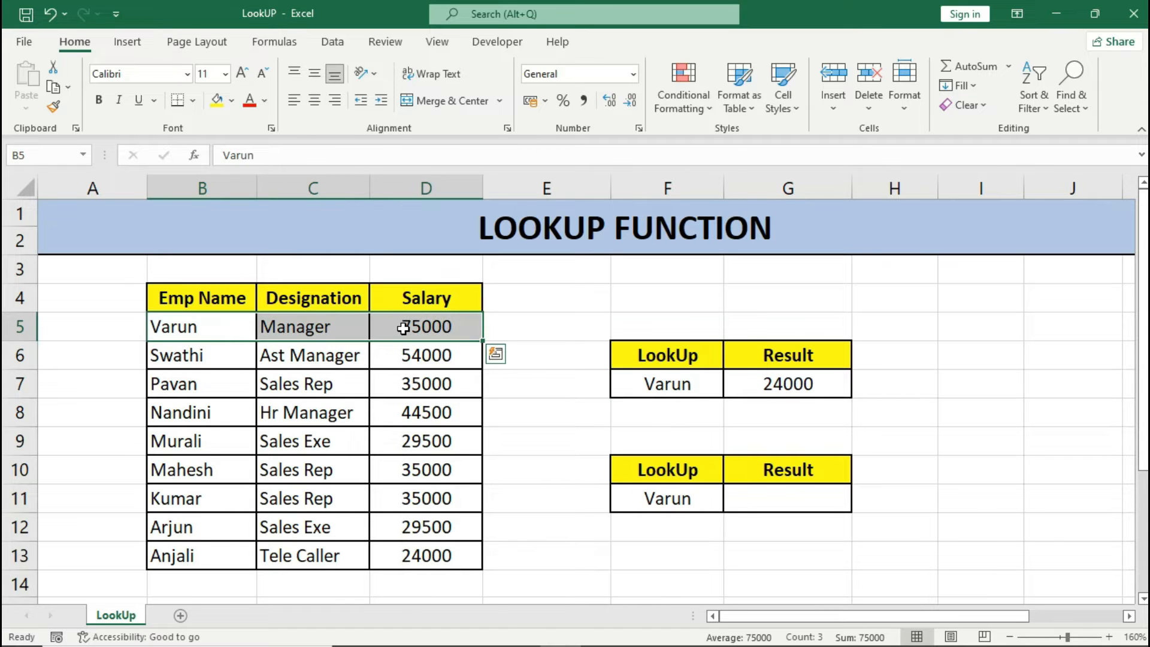
click(784, 385)
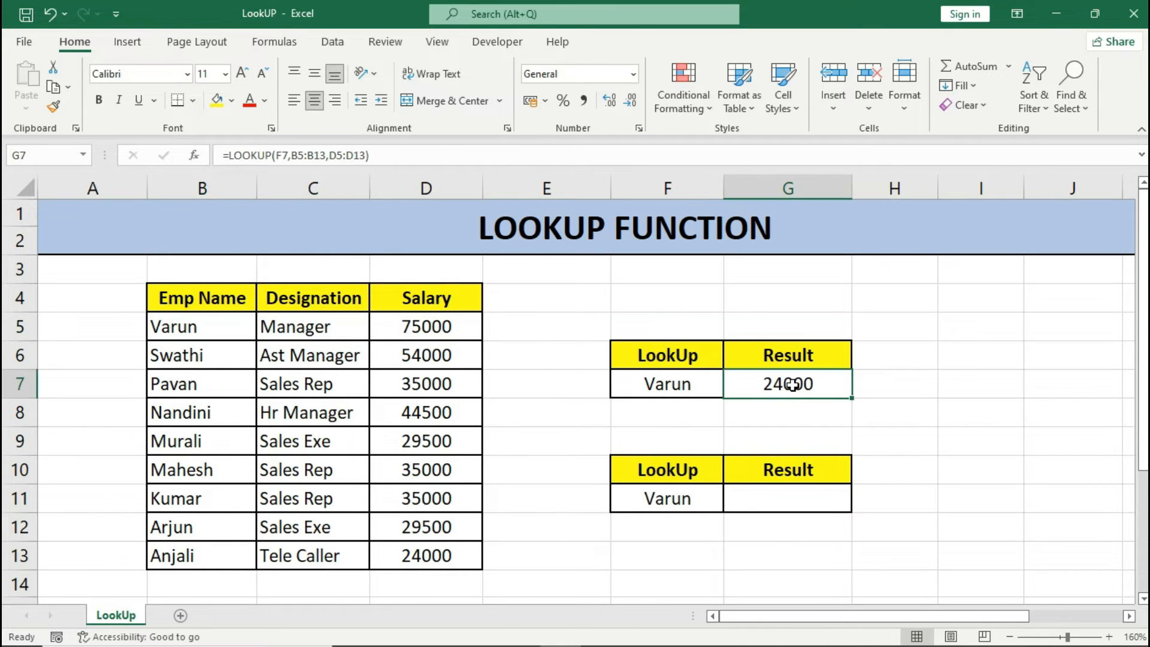
drag(222, 329, 395, 552)
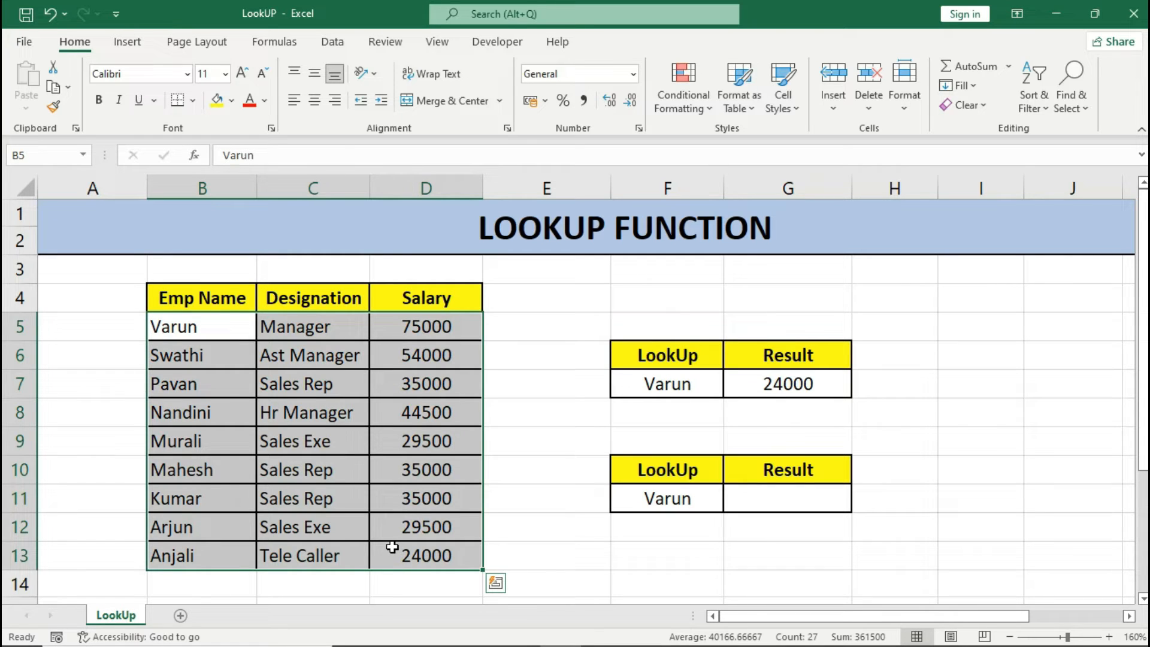
click(825, 389)
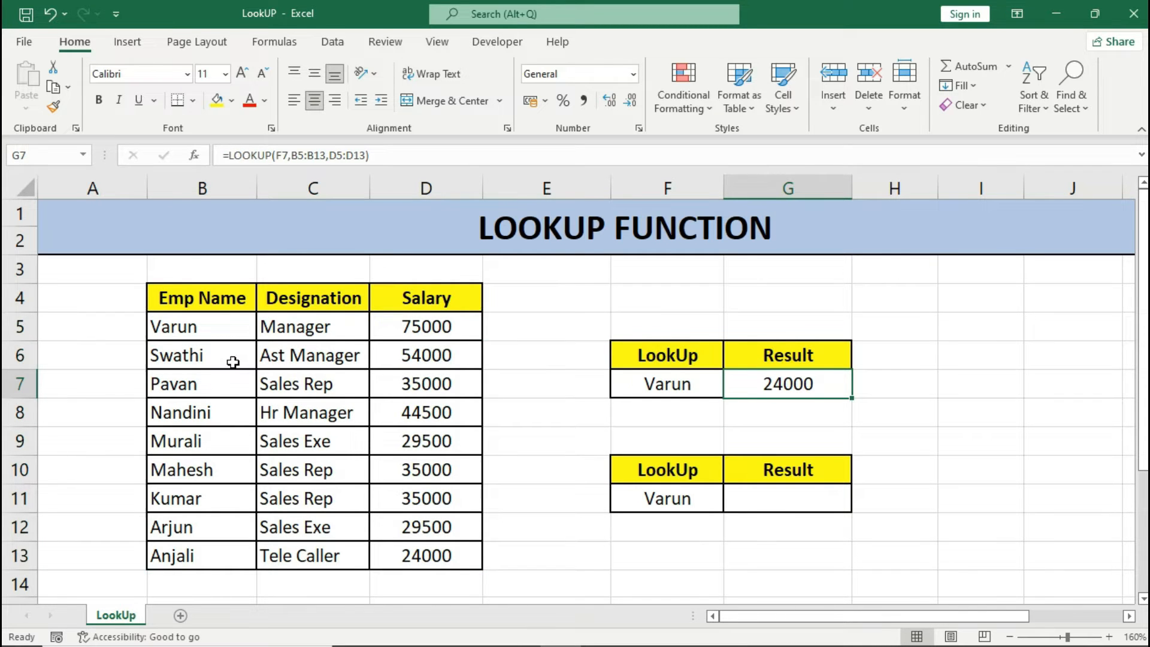
Sort the employee data in B5:D13 from A to Z and check the result in G7 against row 13.
drag(233, 326, 422, 557)
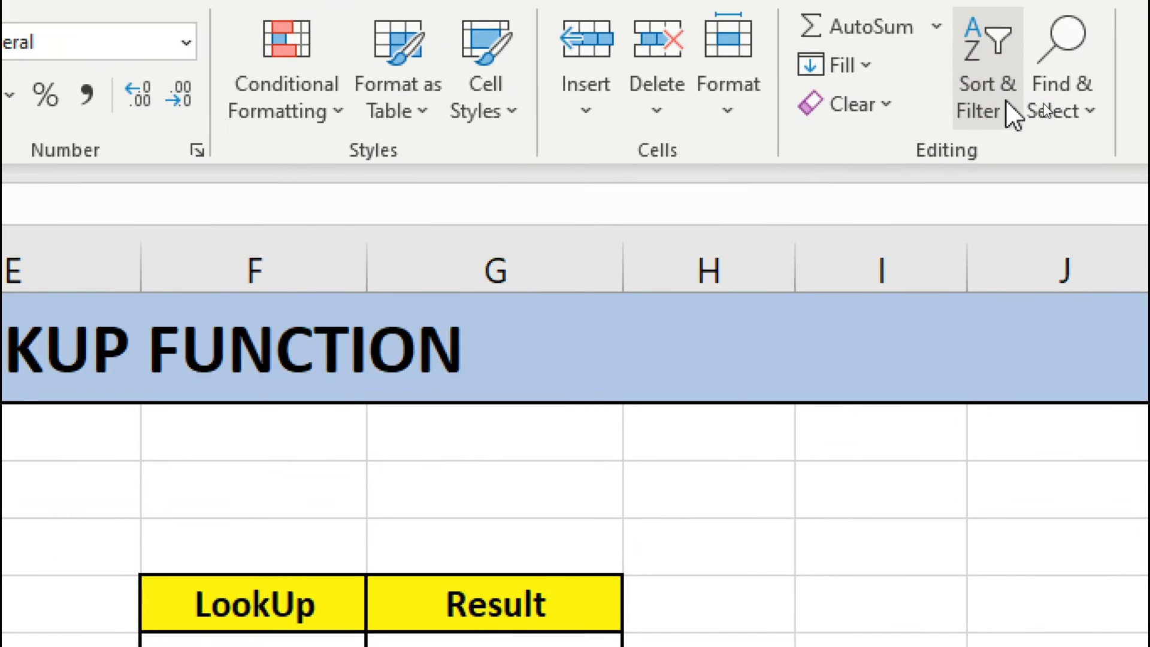
click(1044, 110)
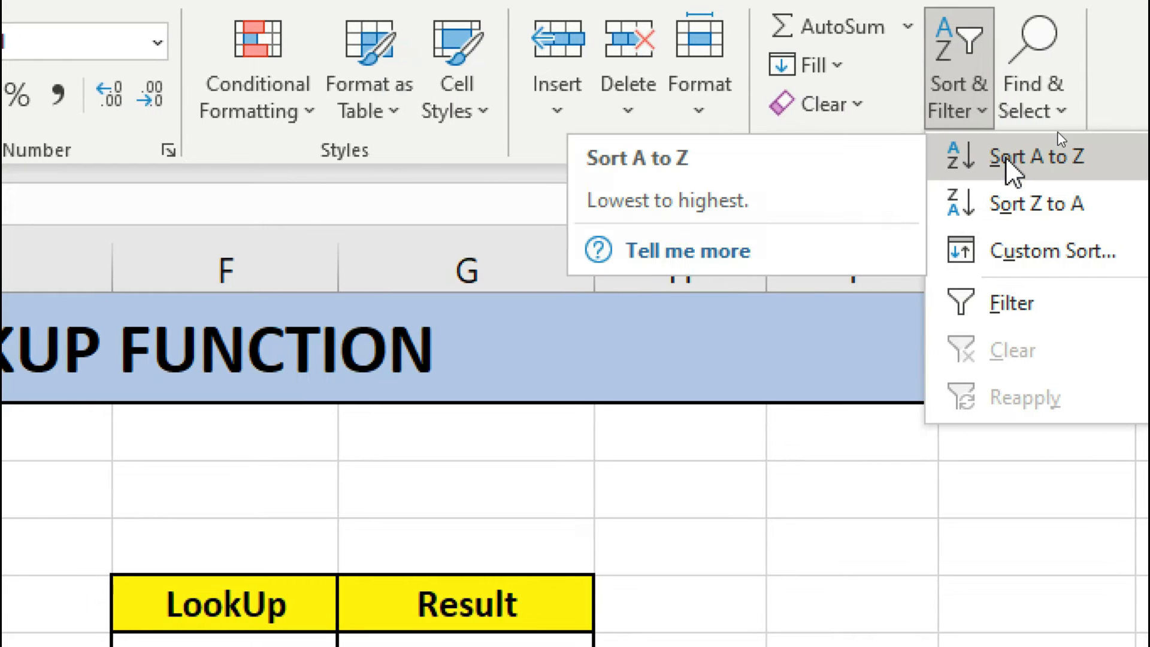
click(1008, 162)
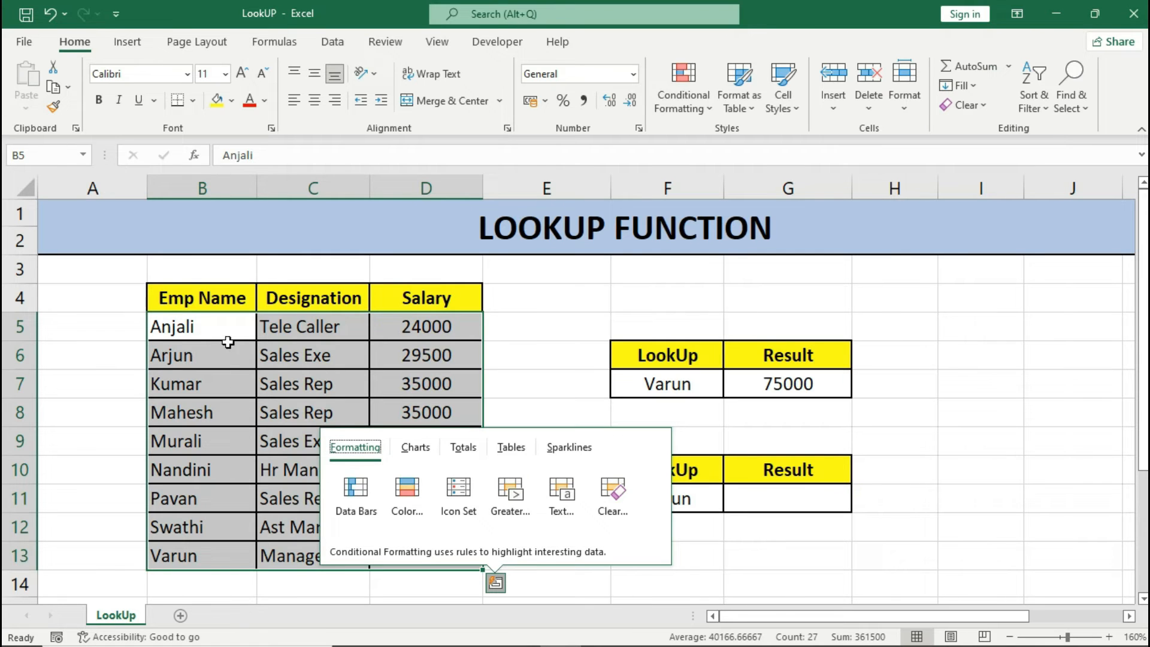
drag(229, 328, 393, 555)
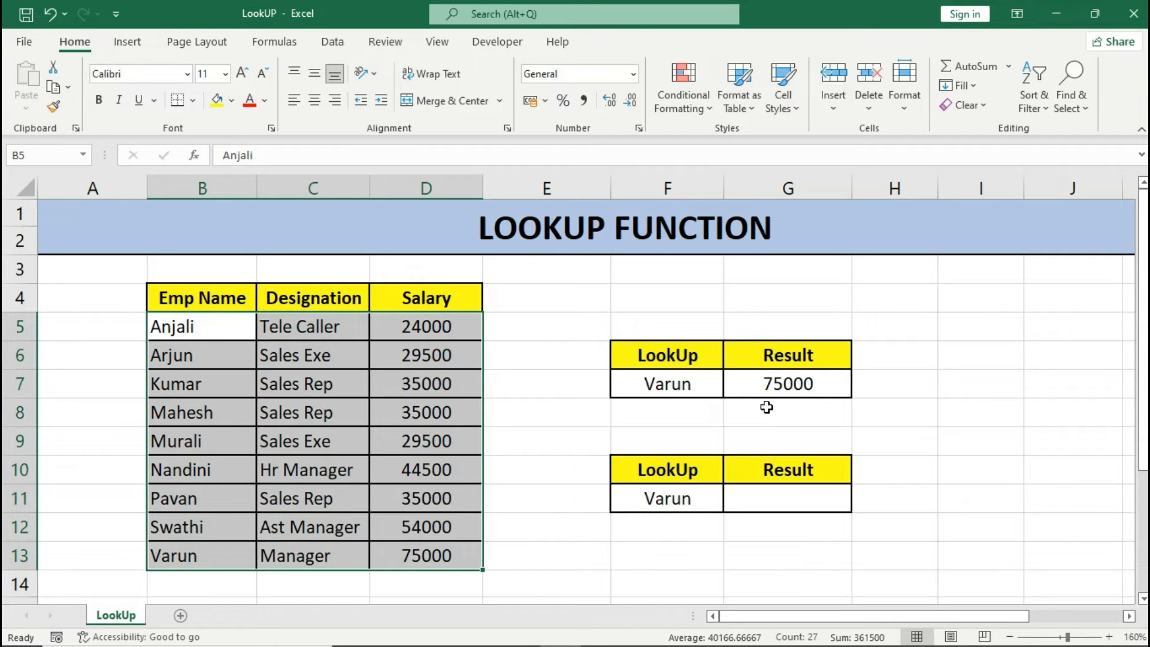
click(819, 387)
click(694, 387)
click(779, 390)
drag(174, 551, 429, 556)
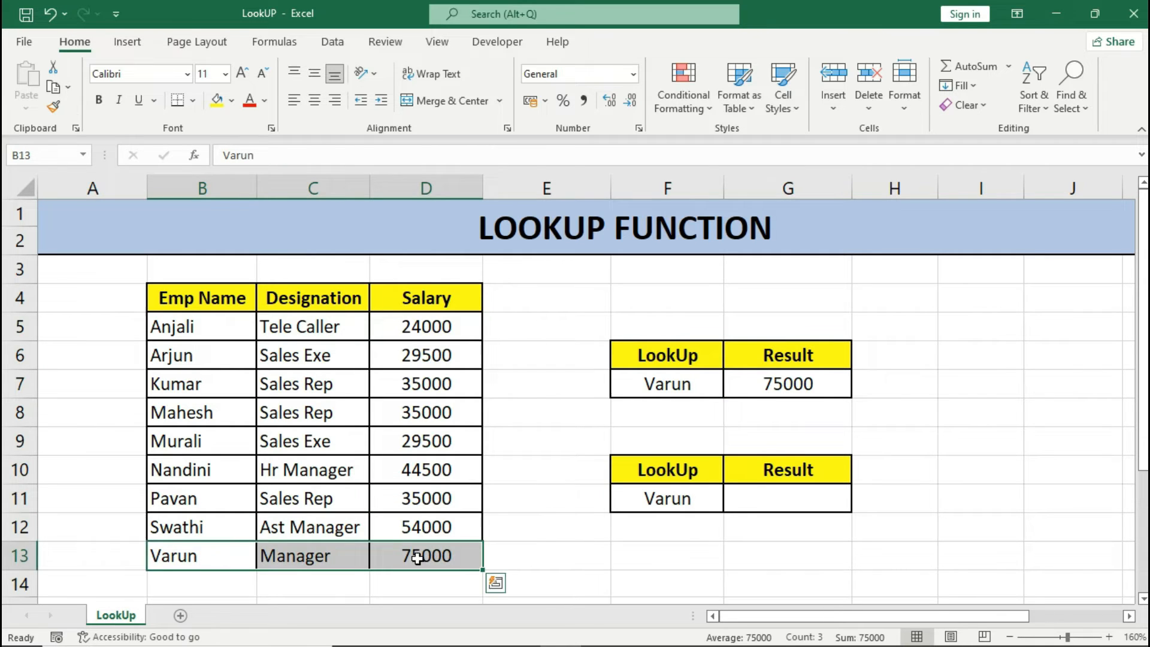
click(760, 388)
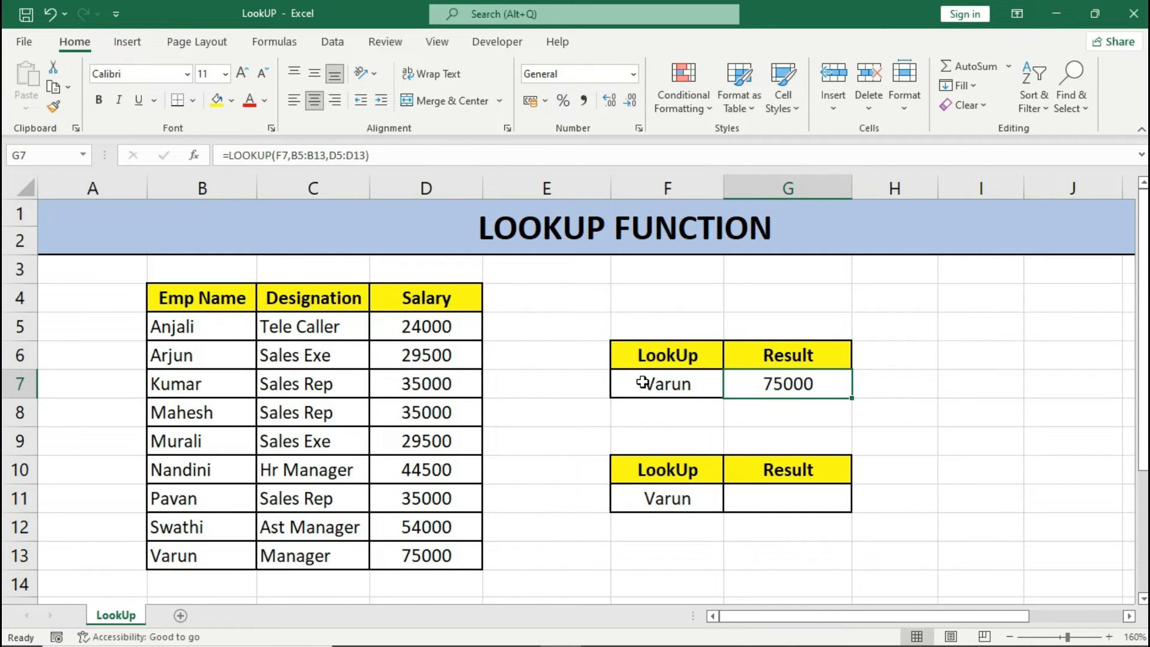
Change the lookup name in F7 to the employee listed in B7 and check the result against row 7.
click(688, 383)
text(Kumar)
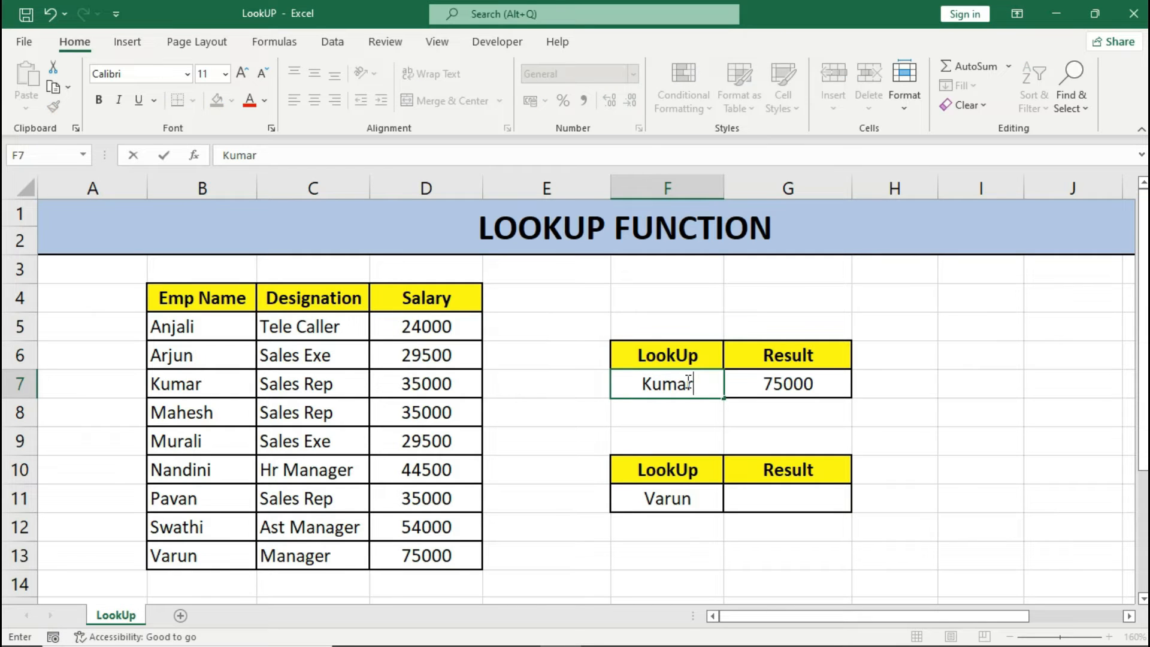
key(Return)
click(686, 382)
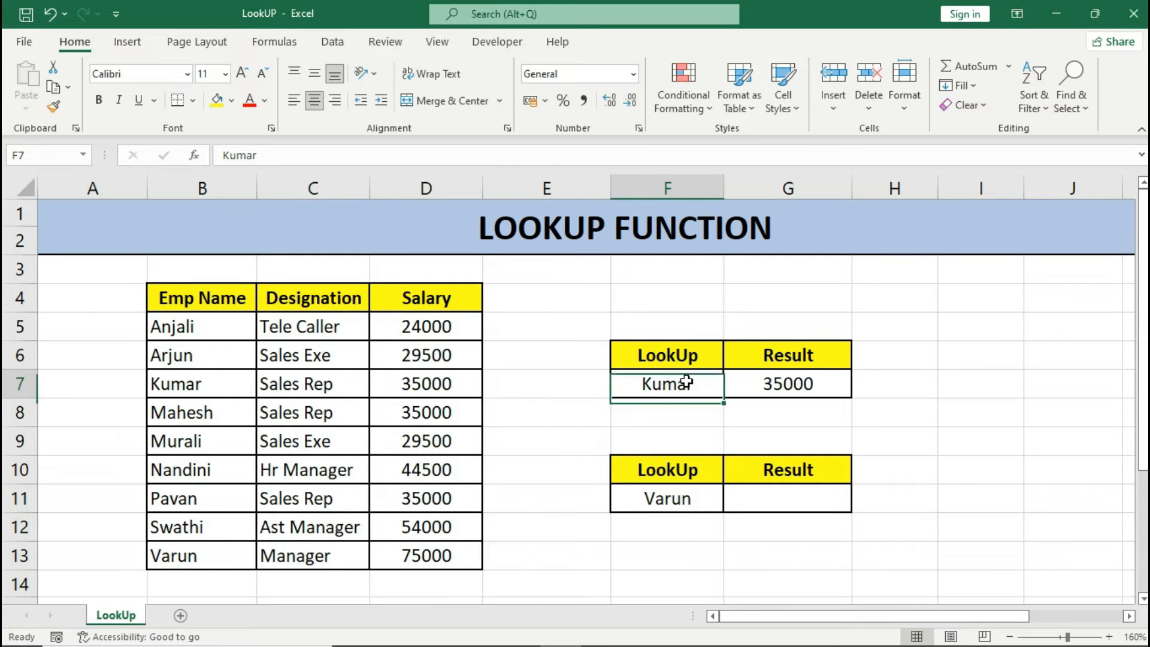
click(769, 384)
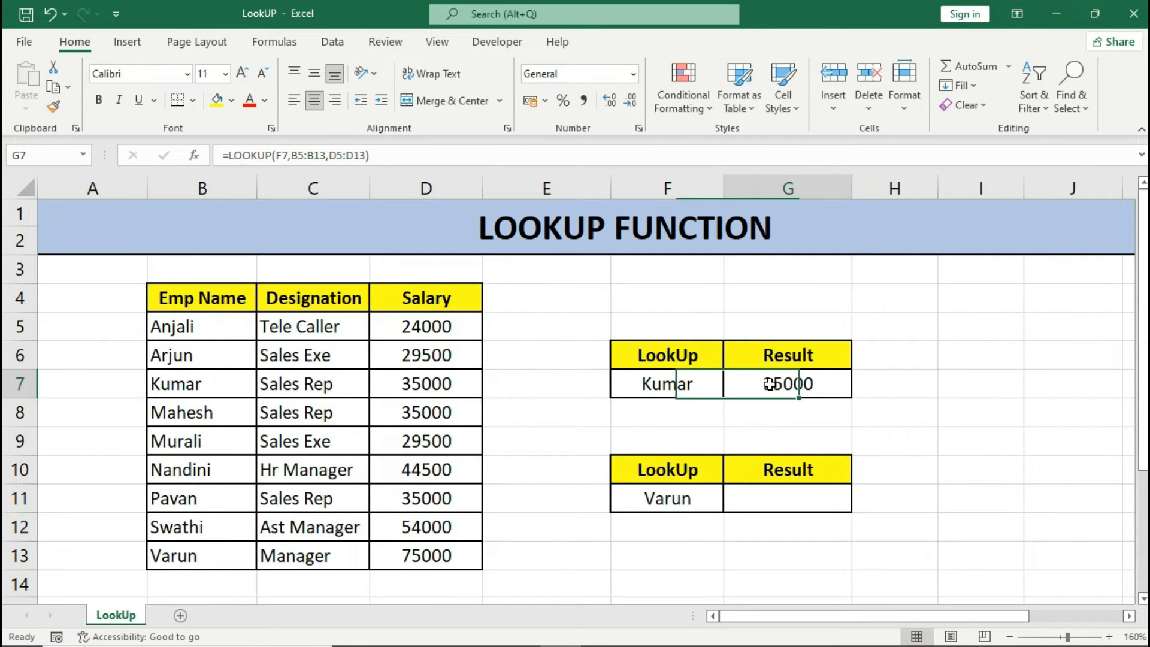
click(213, 383)
drag(218, 382, 437, 387)
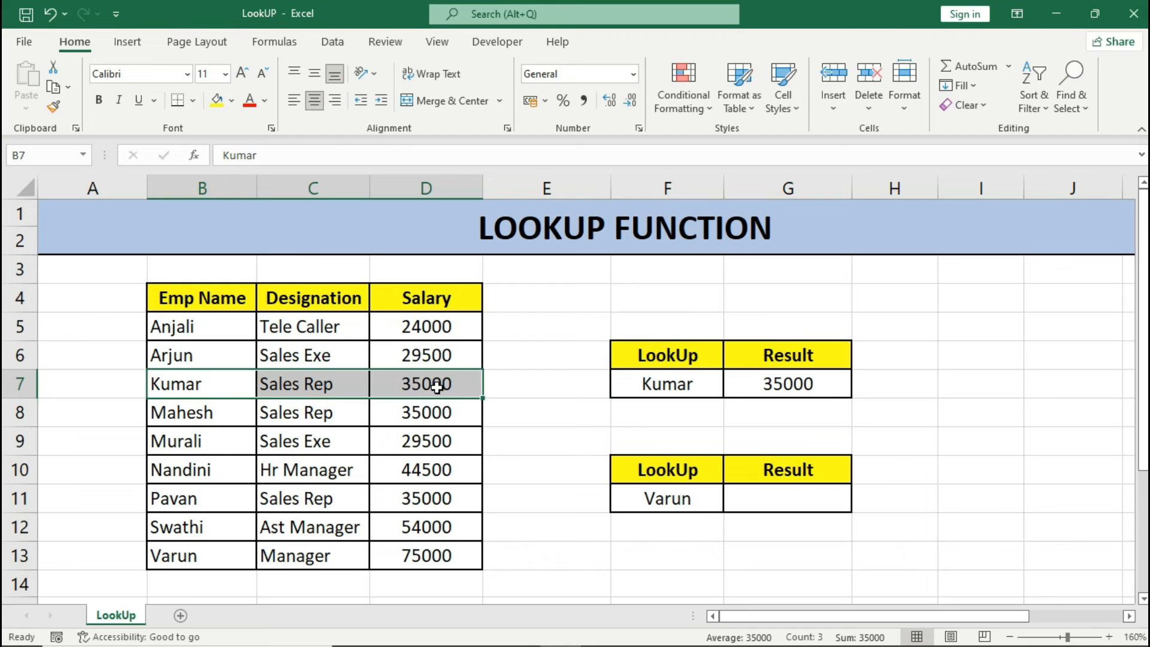
click(744, 380)
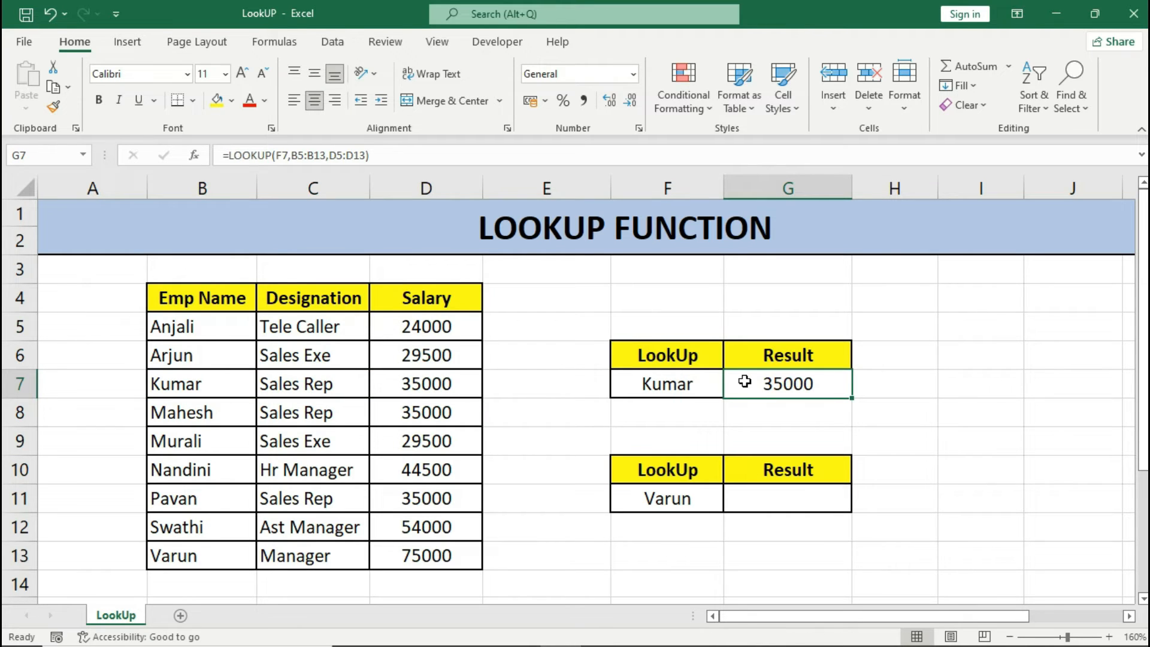
Enter the array-form formula =LOOKUP(F11,B5:D13) in G11 and check its result against row 13.
click(759, 496)
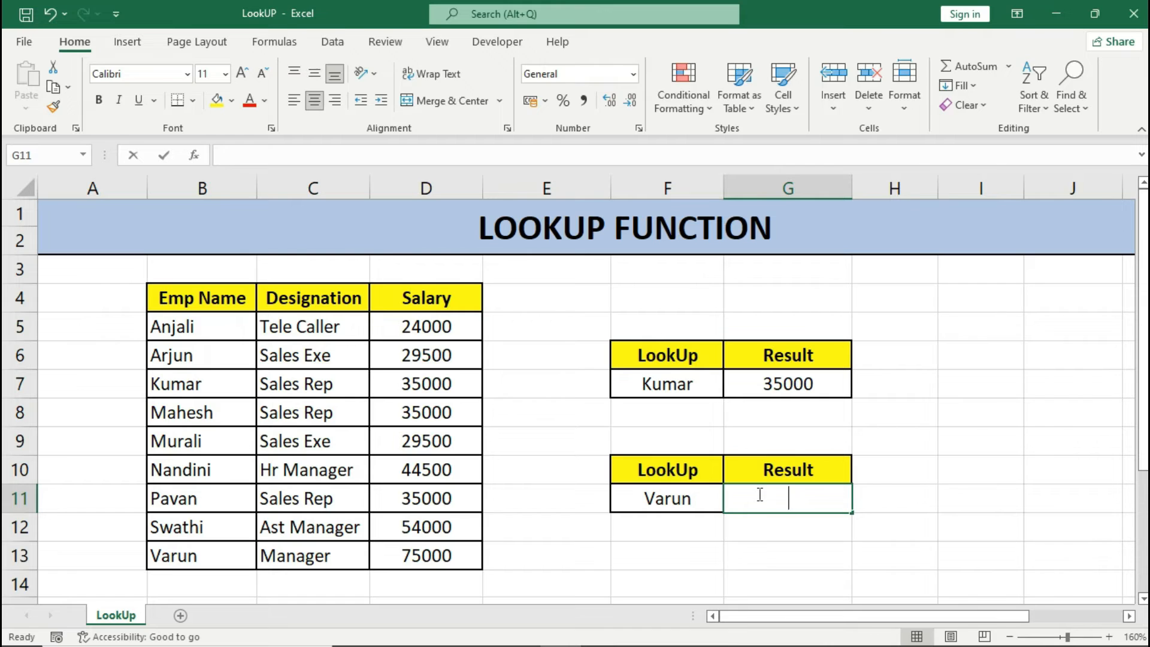
text(=loo)
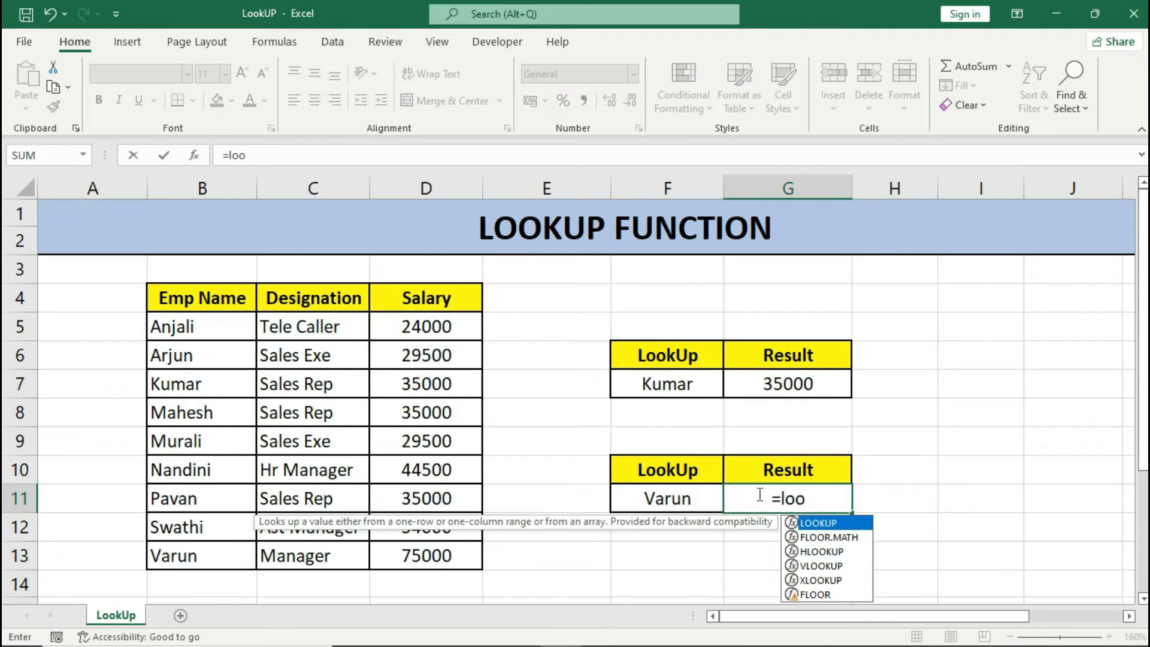
double_click(803, 523)
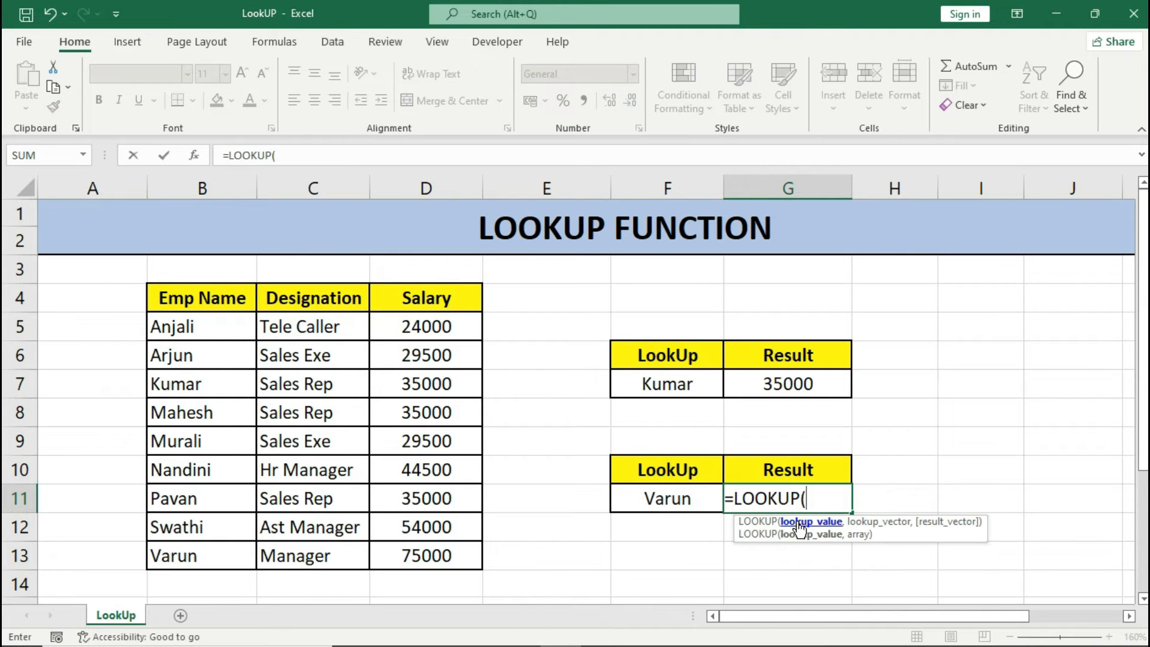
click(698, 496)
text(,)
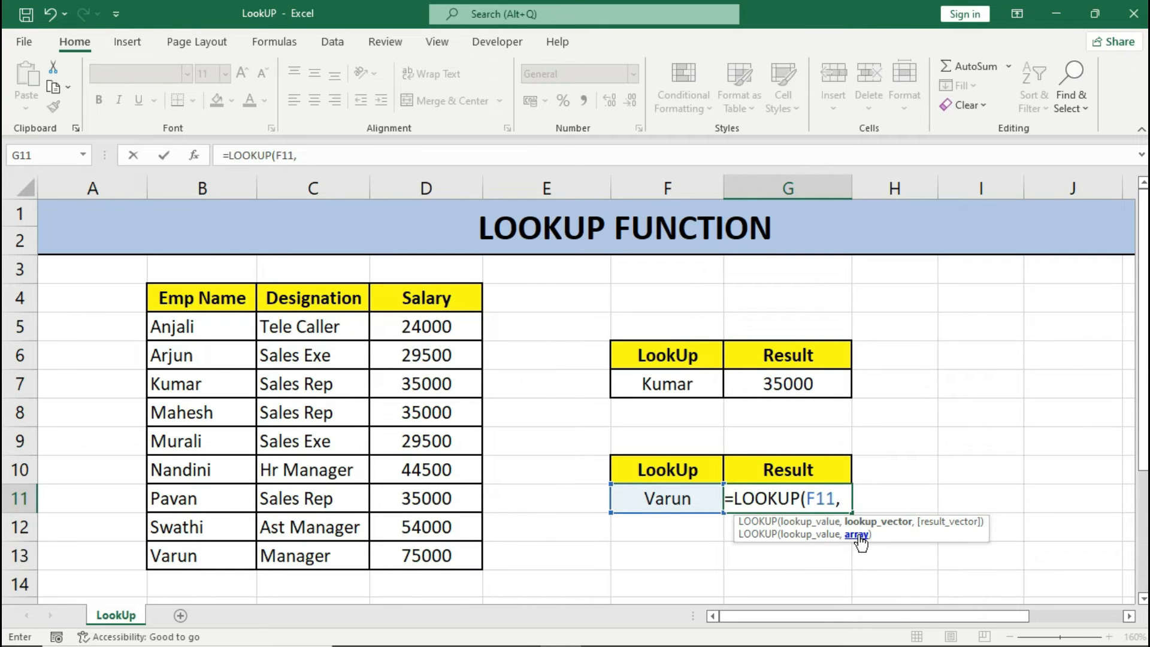
drag(234, 330, 426, 560)
text())
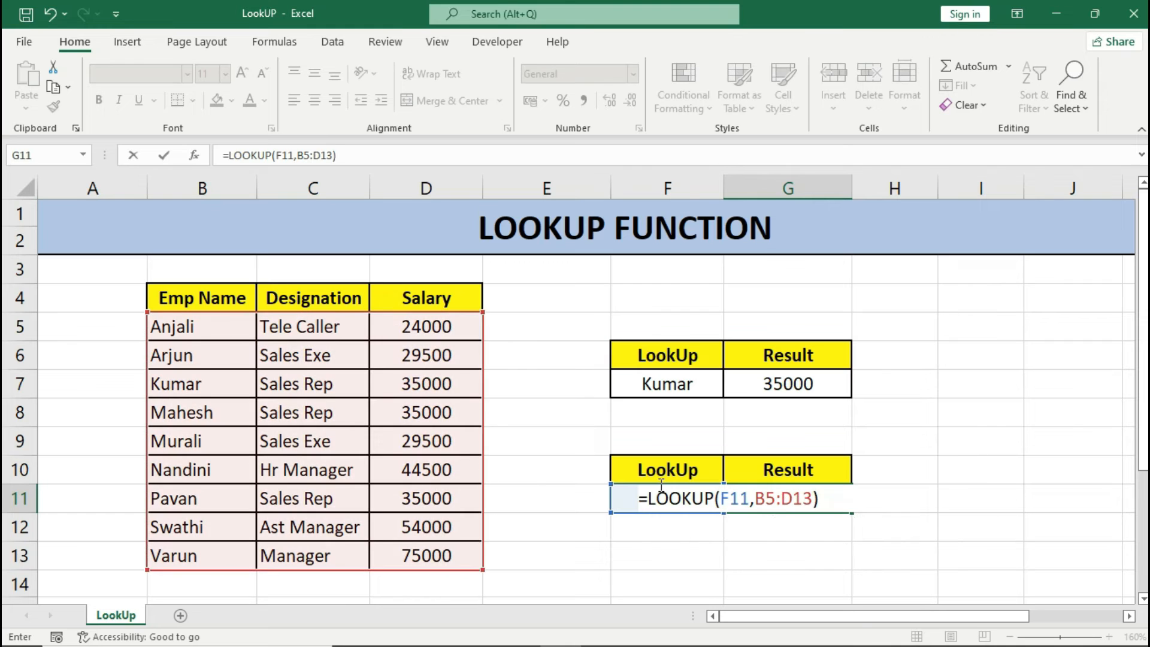
key(Return)
key(Up)
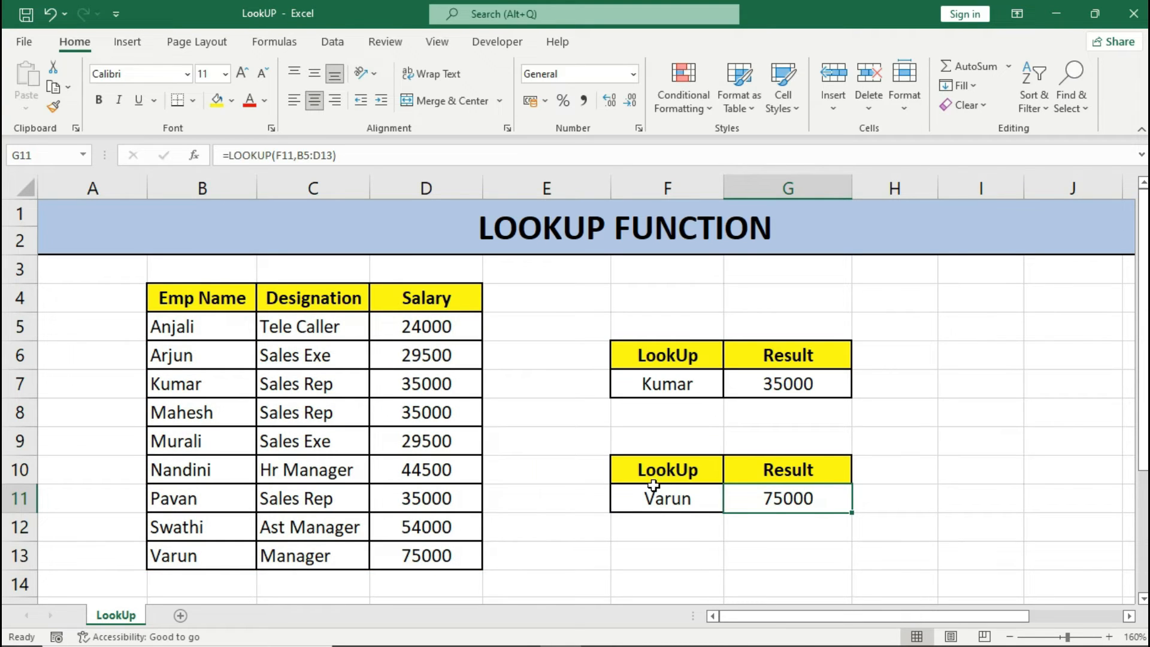
click(653, 488)
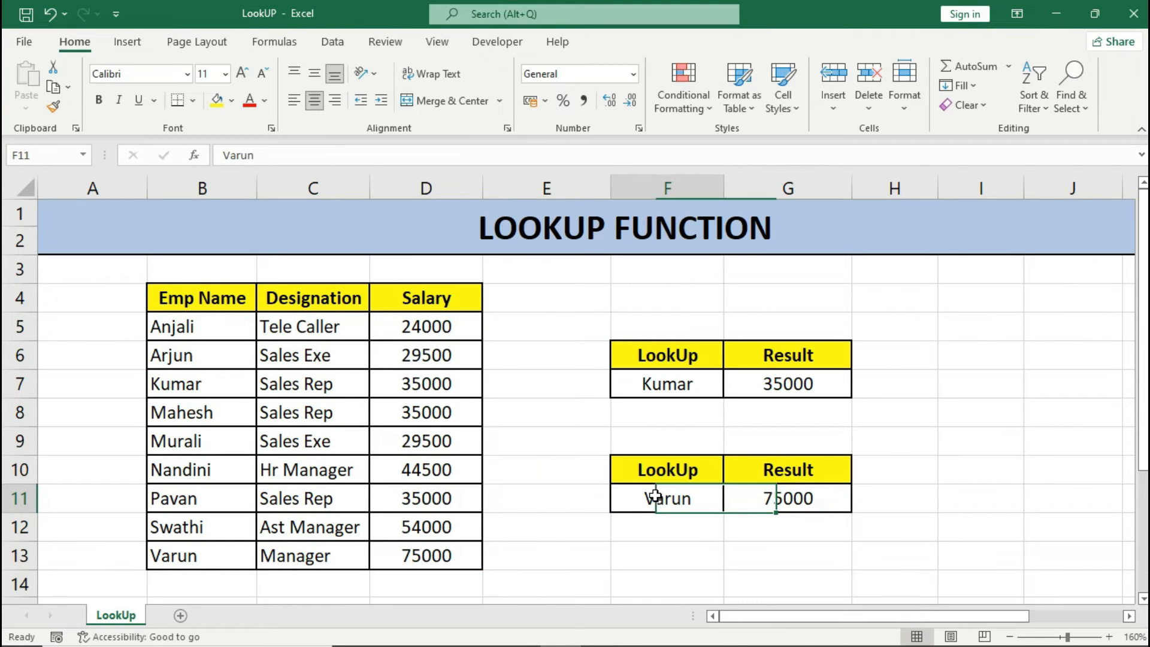
click(831, 503)
drag(177, 556, 432, 557)
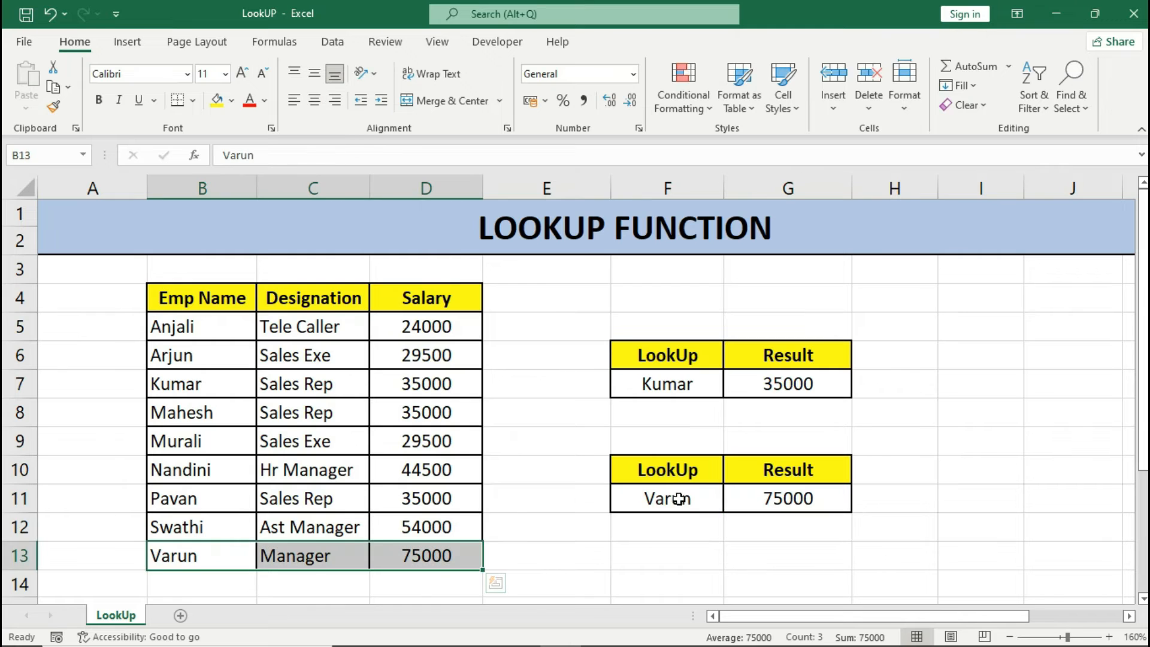
Replace the lookup name in F11 with the employee listed in B7 and compare the result with row 7.
click(683, 499)
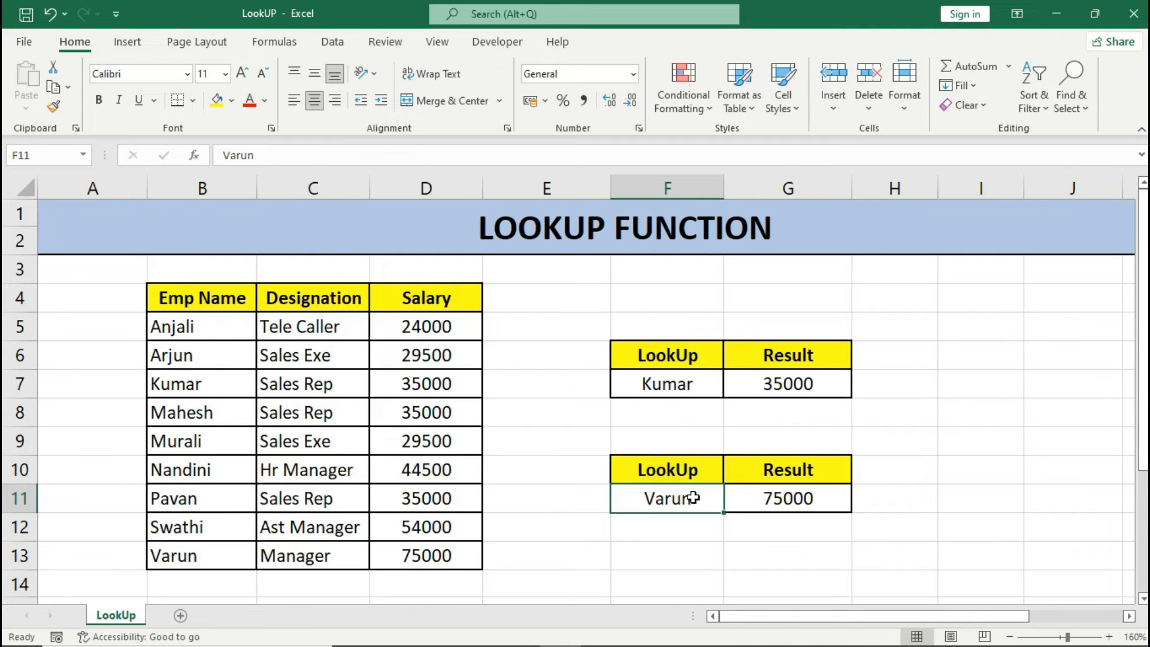
text(Kumar)
key(Return)
click(694, 498)
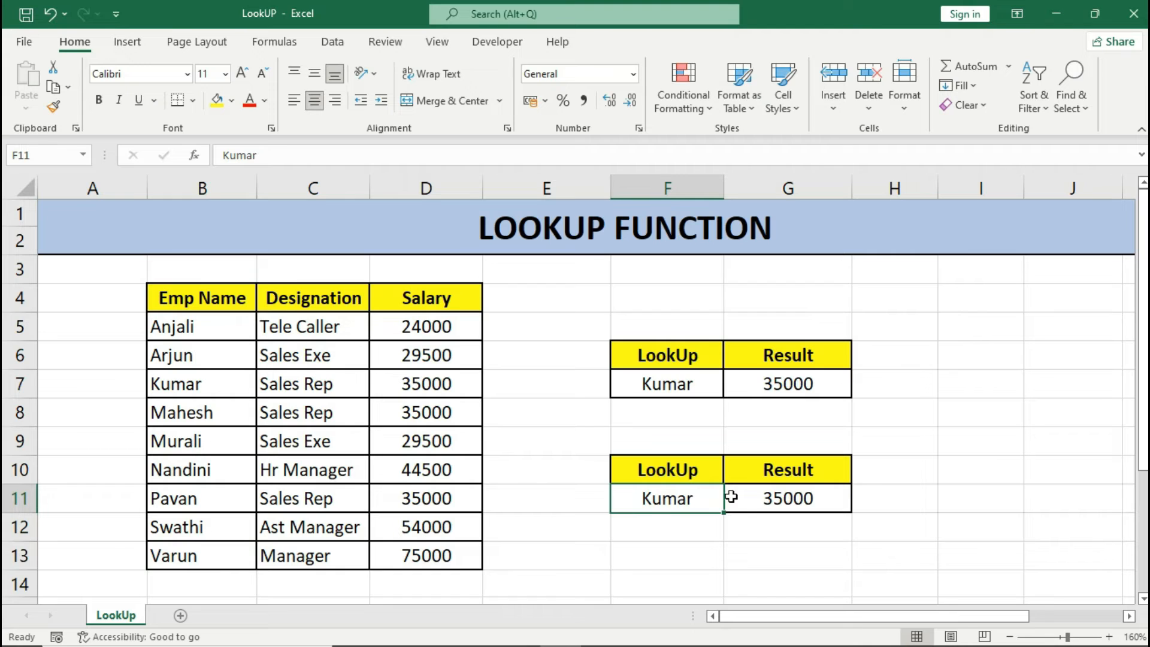
click(754, 498)
drag(173, 384, 397, 385)
Examine which ranges the vector-form LOOKUP formula in G7 and the array-form formula in G11 refer to.
click(745, 378)
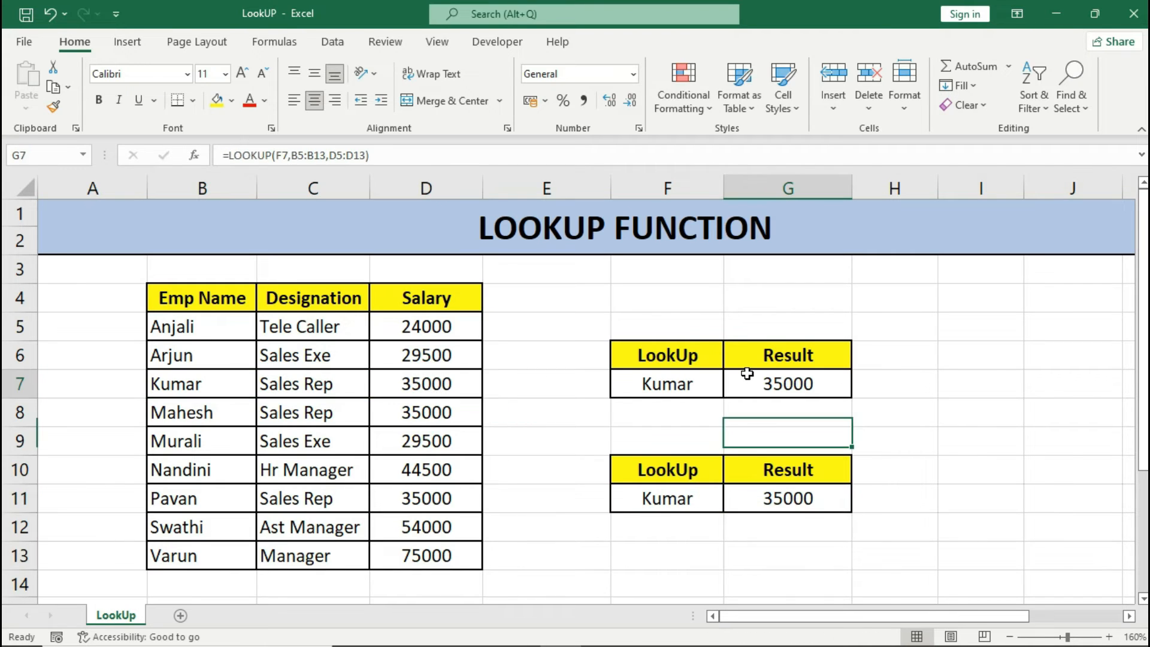
key(F2)
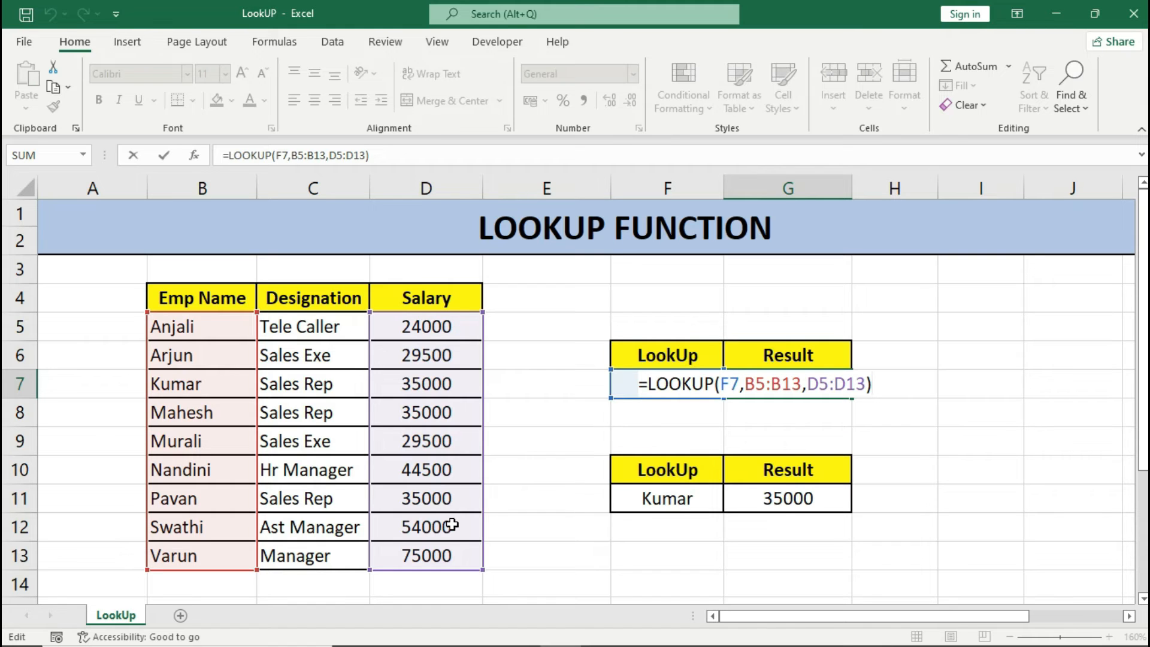
key(Return)
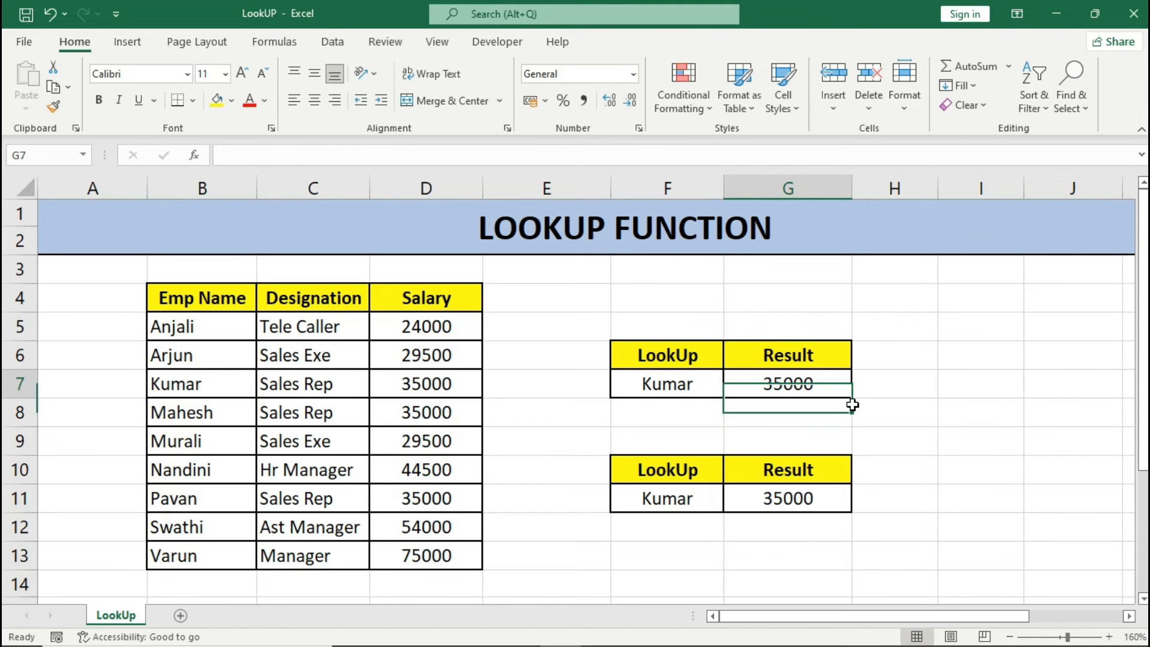
key(Up)
double_click(832, 499)
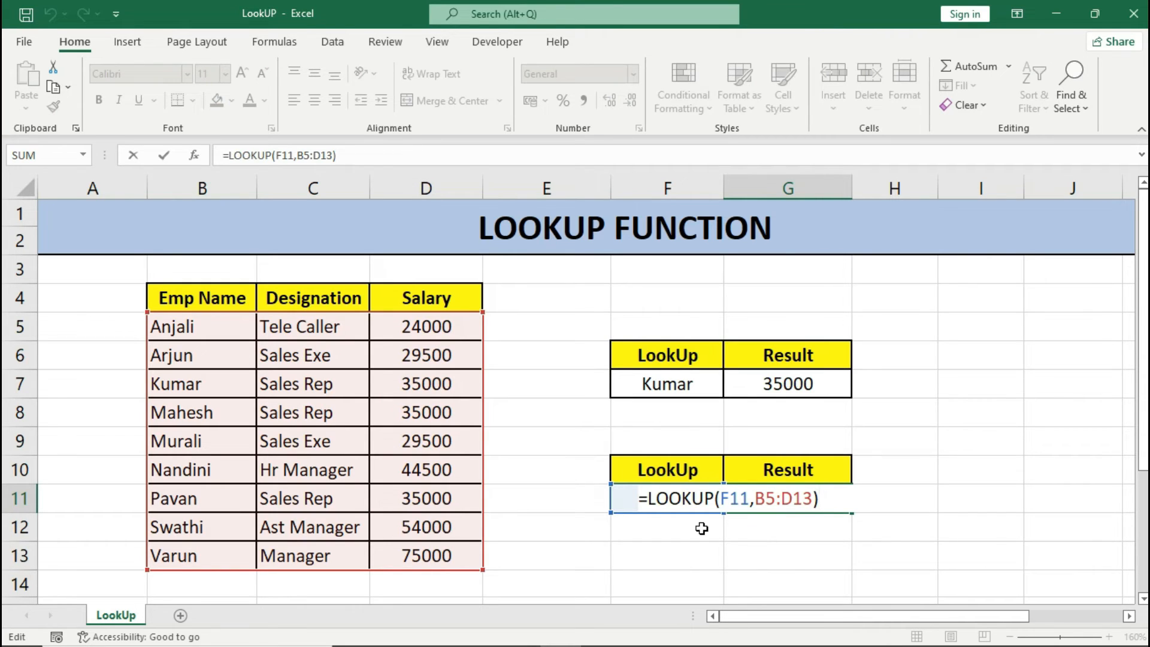
key(Return)
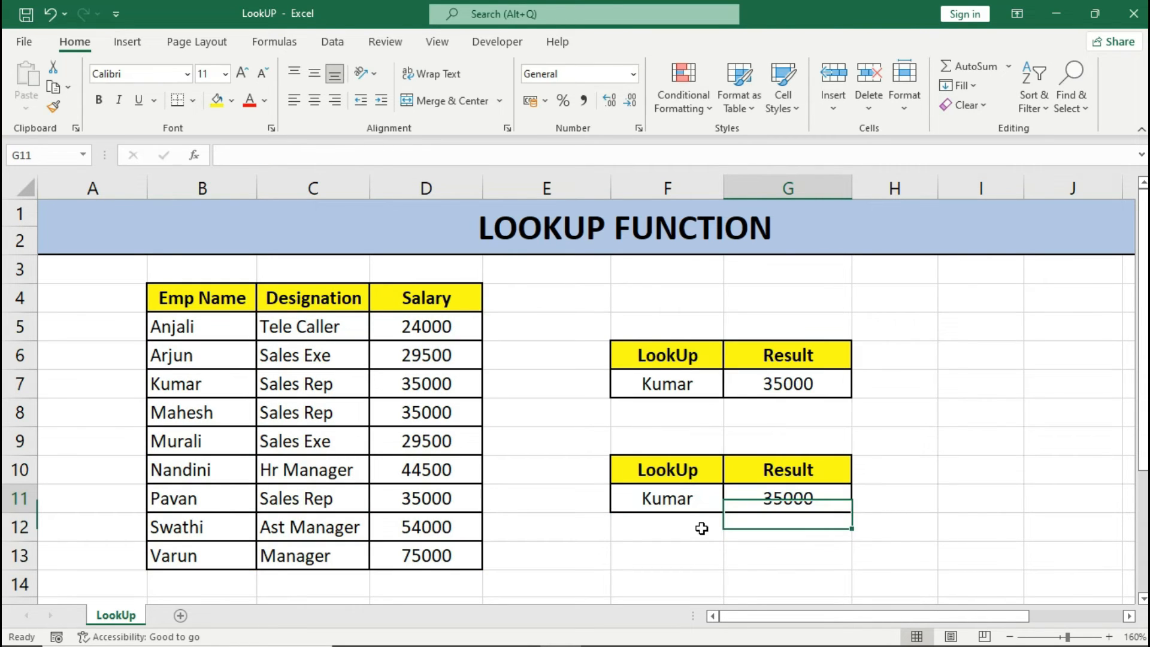
key(Up)
key(F2)
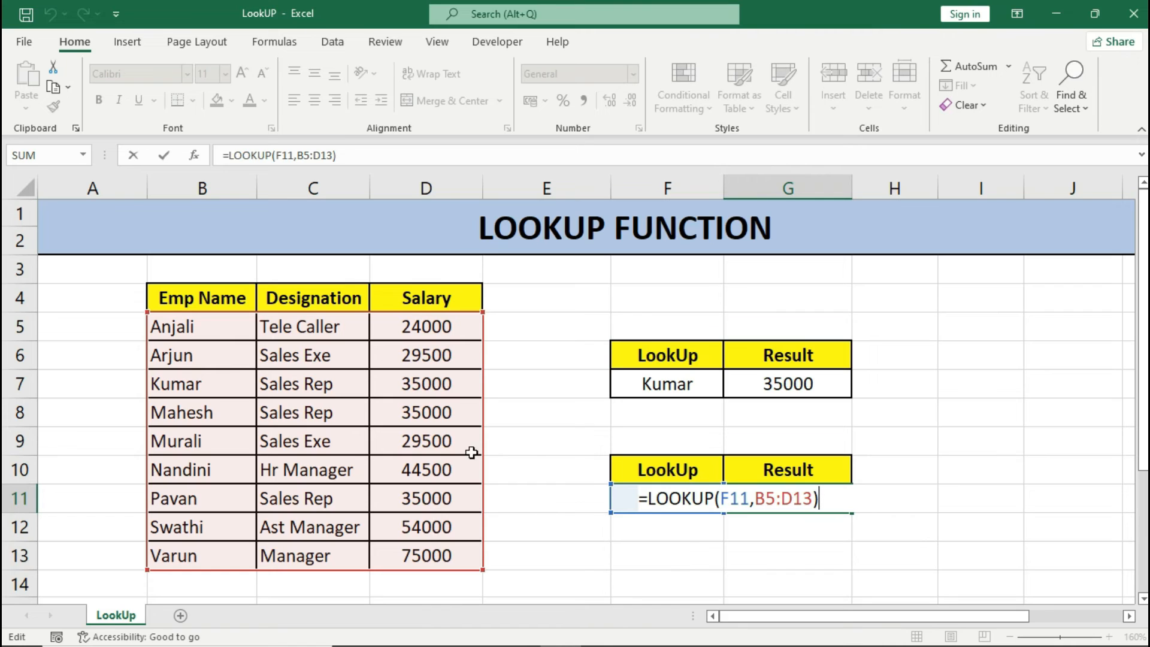
key(Return)
Replace the formula in G11 with =LOOKUP(F11,B5:C13) so the array covers only the employee names and designations.
click(796, 502)
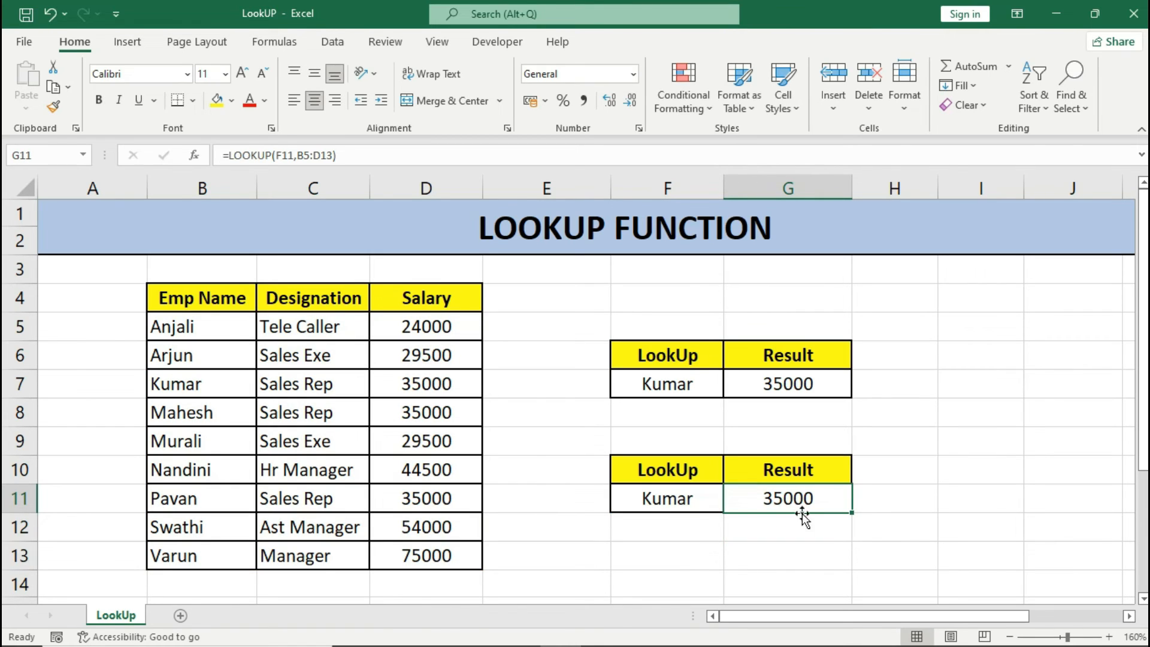
key(Delete)
text(=)
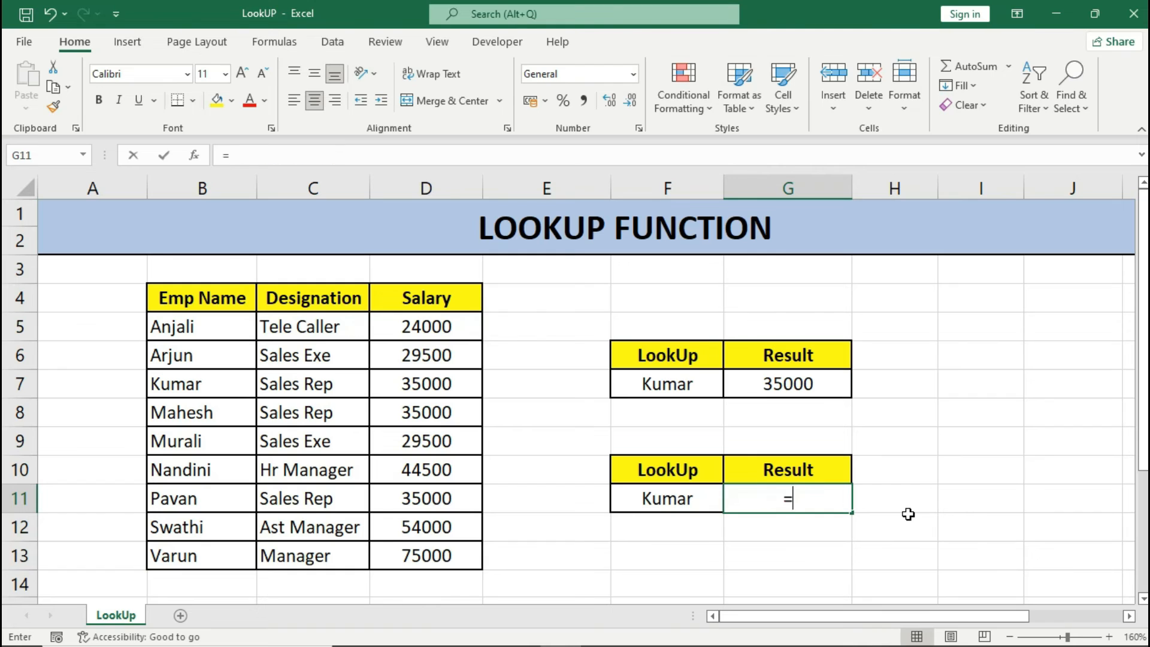
text(loo)
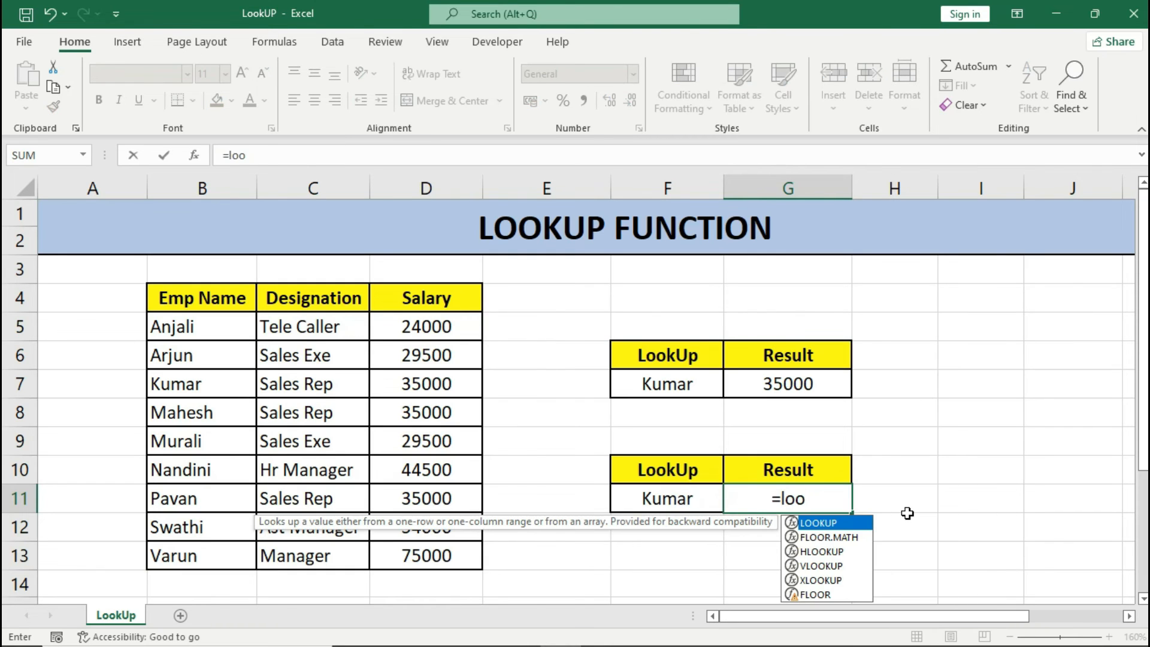
key(Tab)
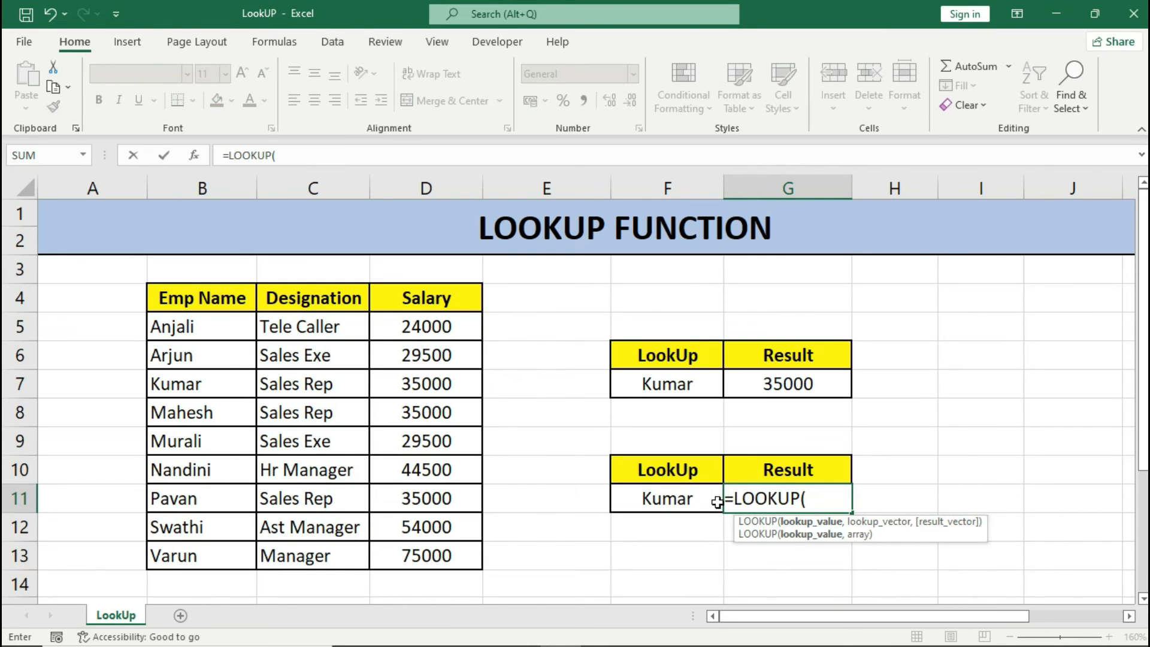
click(687, 500)
text(,)
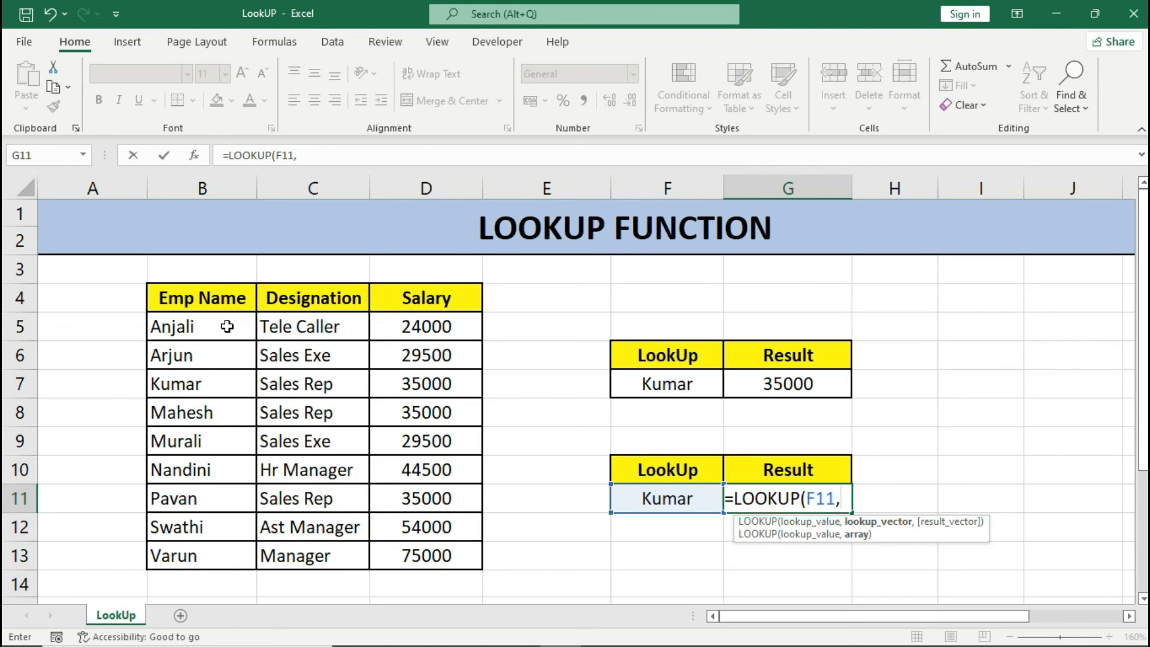
drag(227, 327, 362, 554)
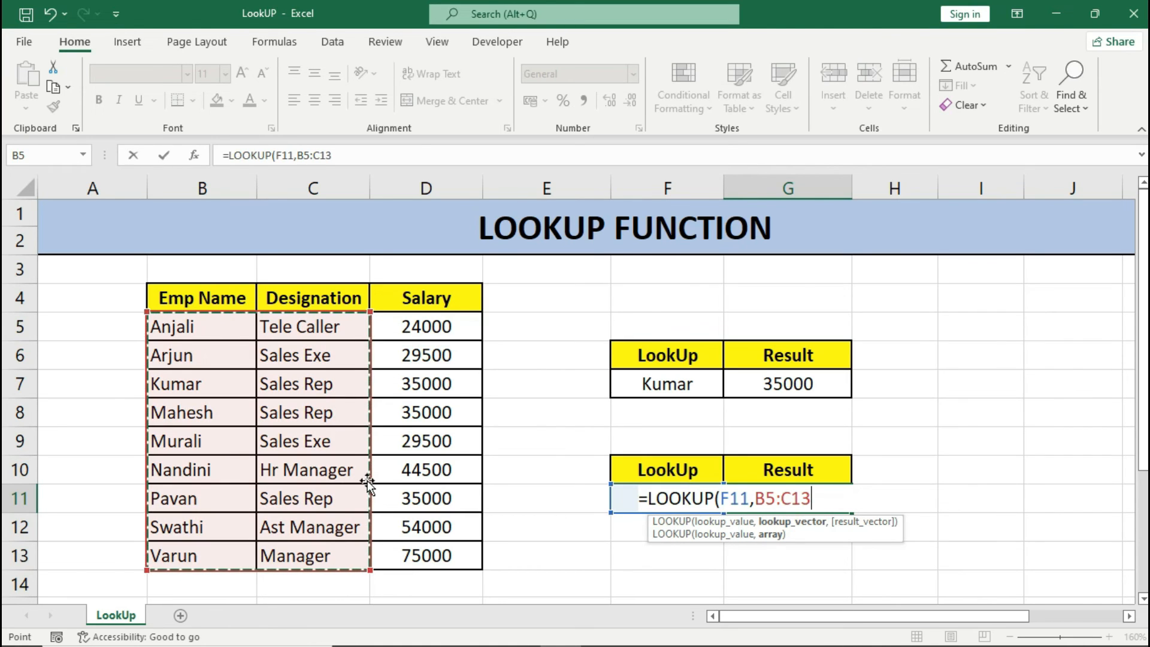
text())
key(Return)
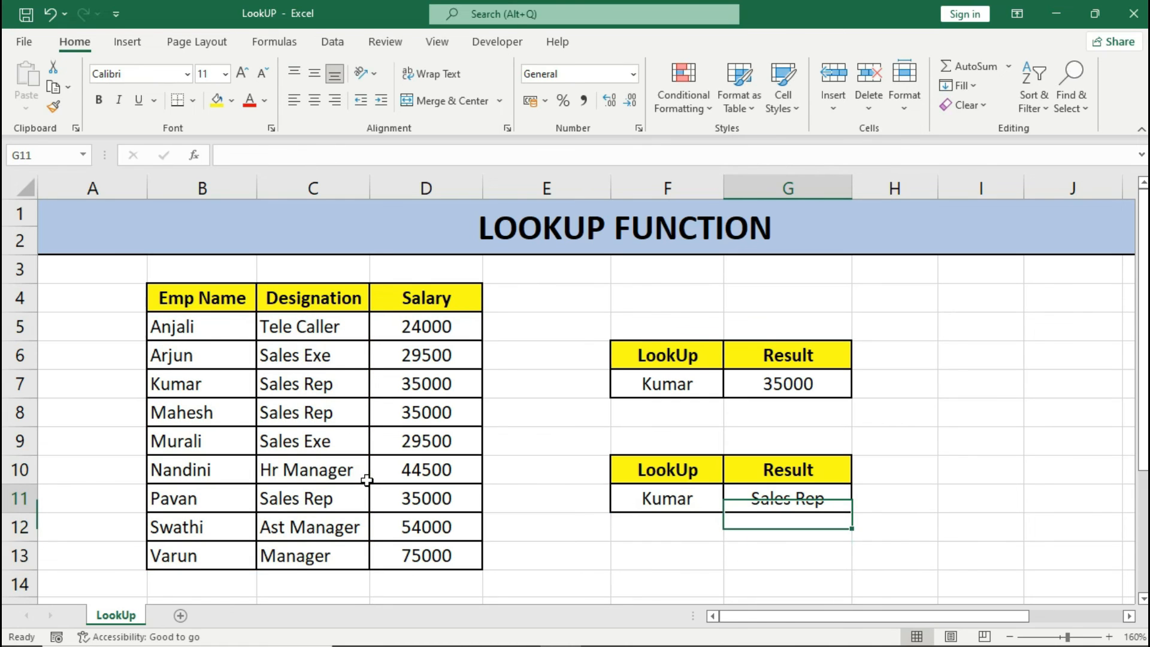
Inspect the array-form formula in G11 and the table range it refers to, leaving the formula as it is.
key(Up)
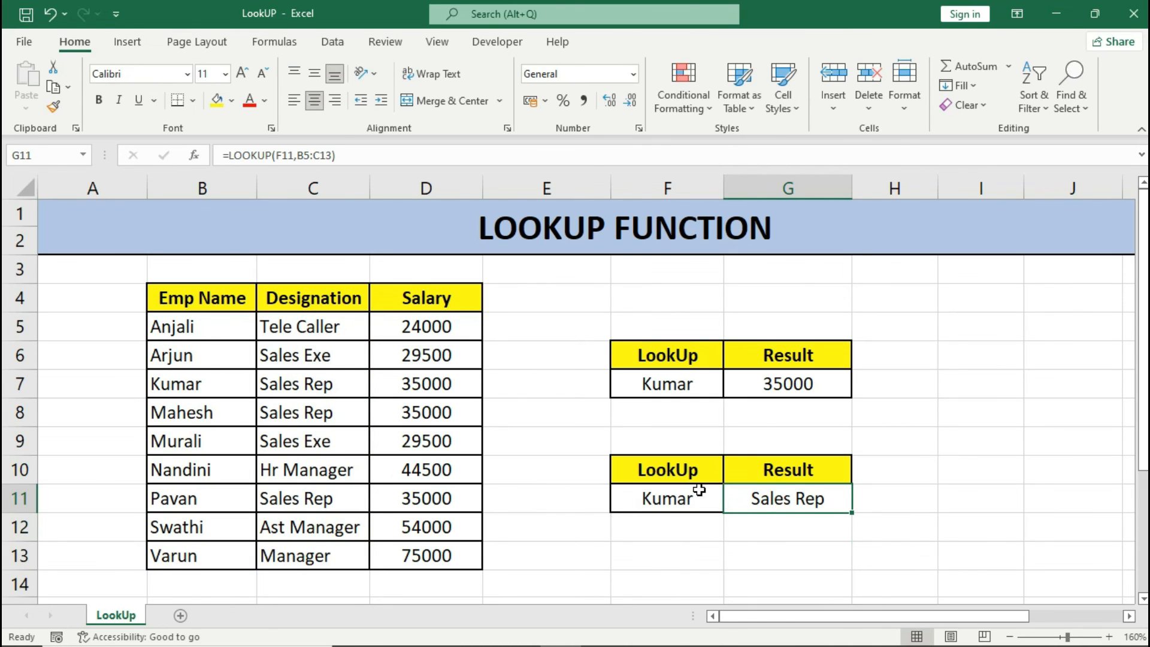
double_click(772, 503)
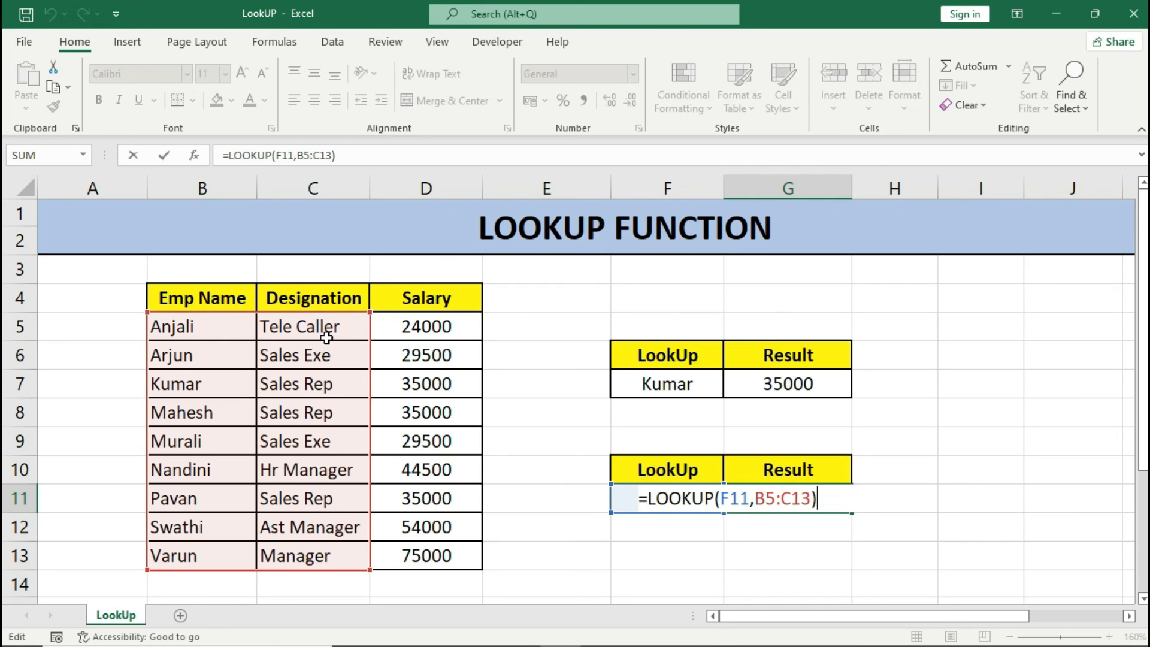
key(Return)
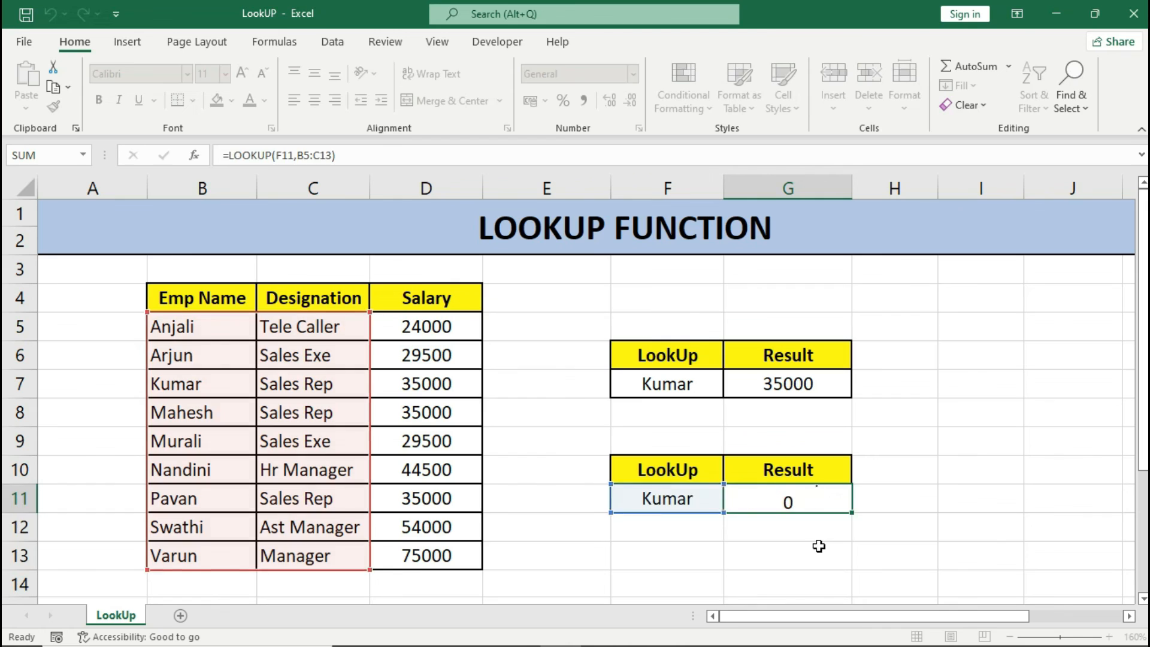